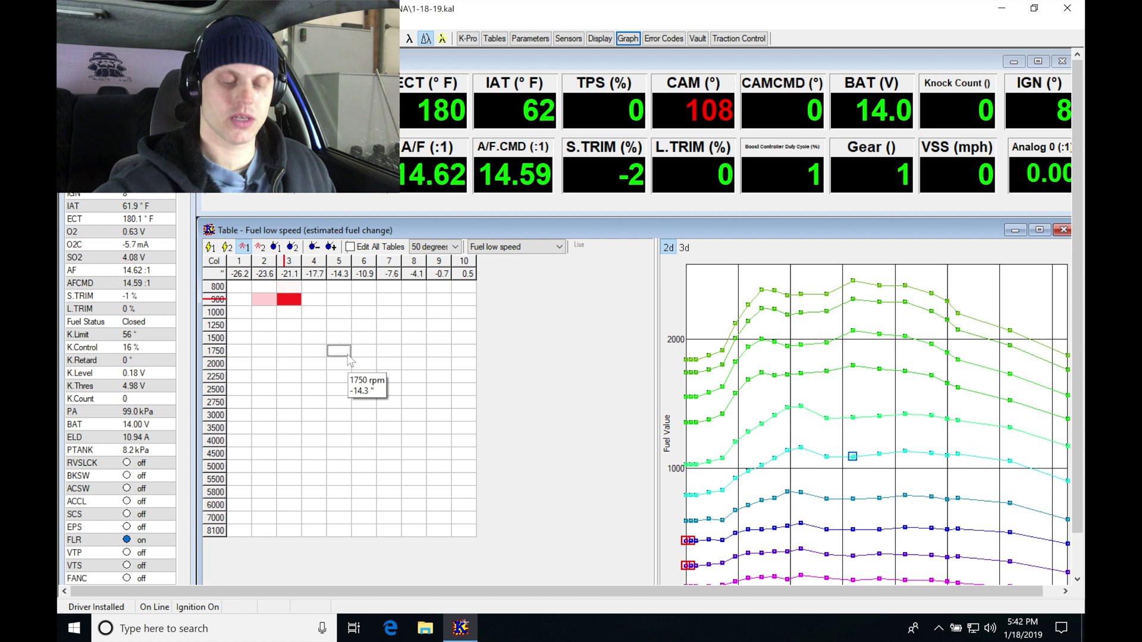
Upload the richened low-speed fuel table to the ECU, then deselect the 1750 rpm cell.
click(349, 357)
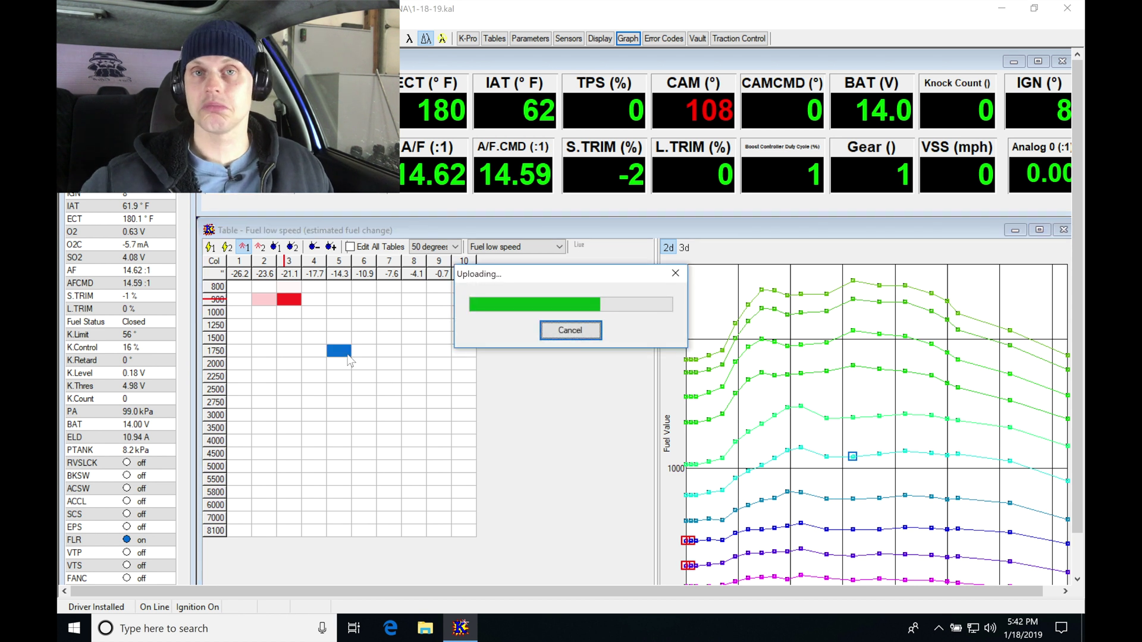
click(343, 370)
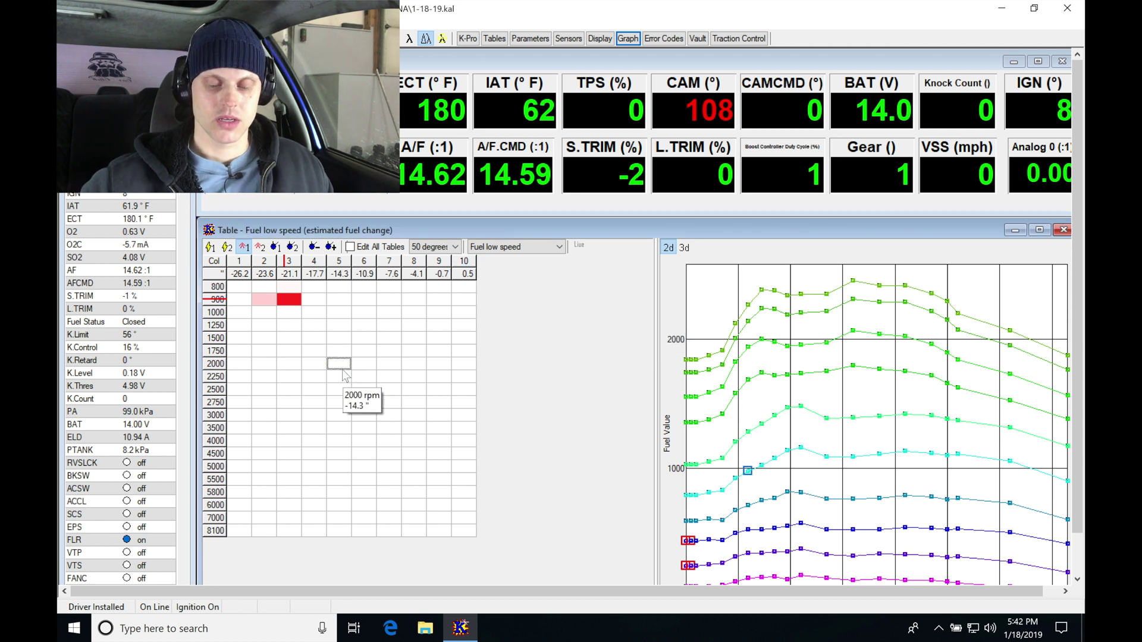